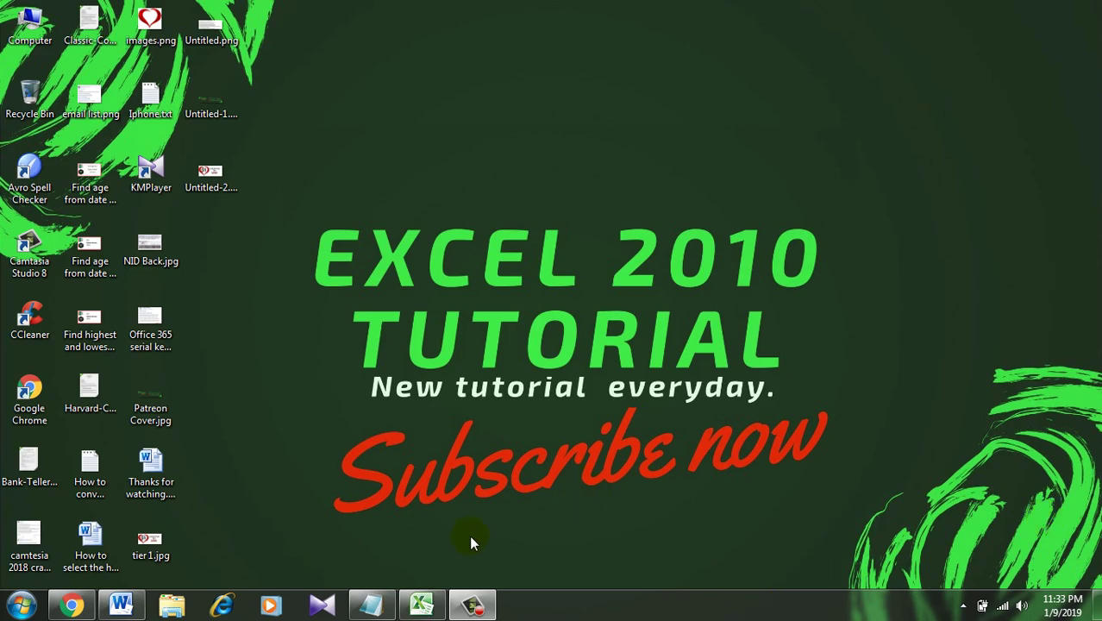
- Bring Book1 forward and select B2 and C2, the first Highest and Lowest 3 values cells
left_click(425, 609)
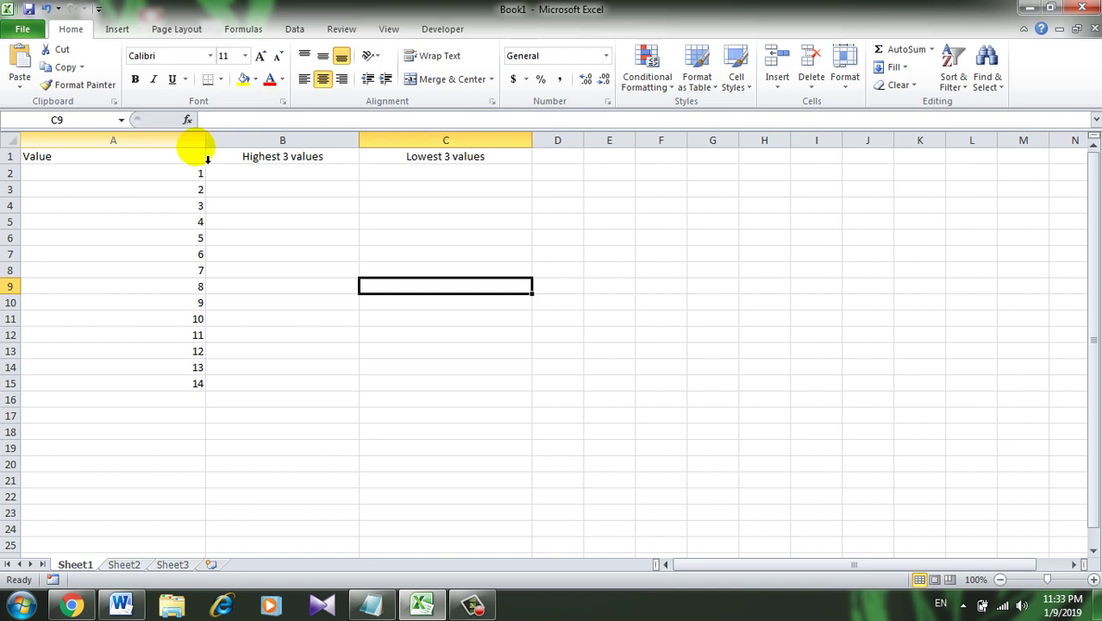
left_click(283, 181)
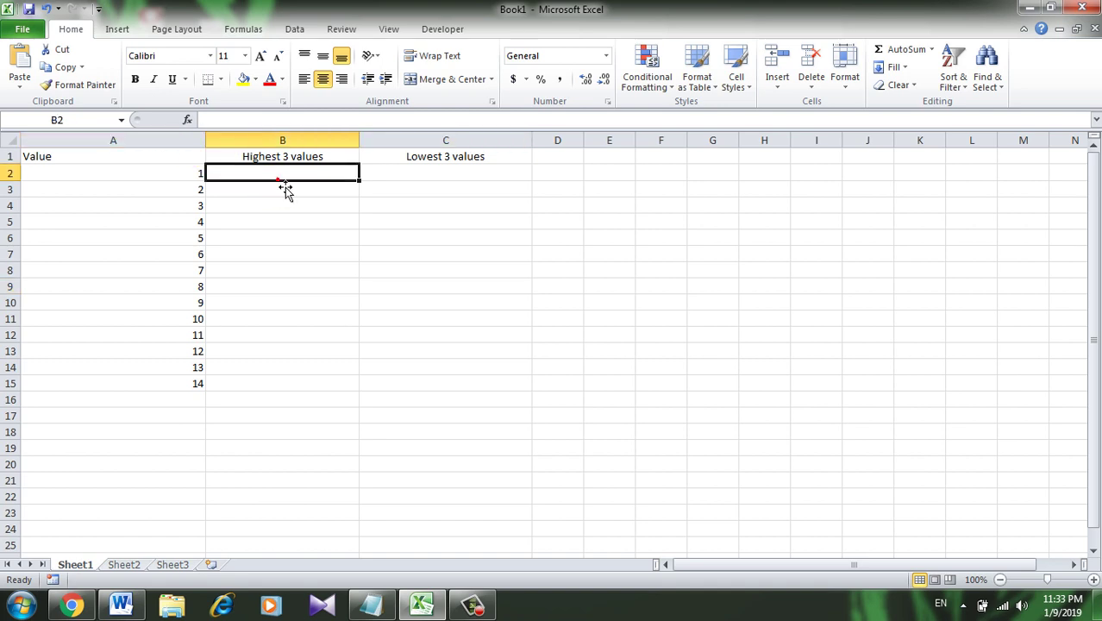
left_click(398, 182)
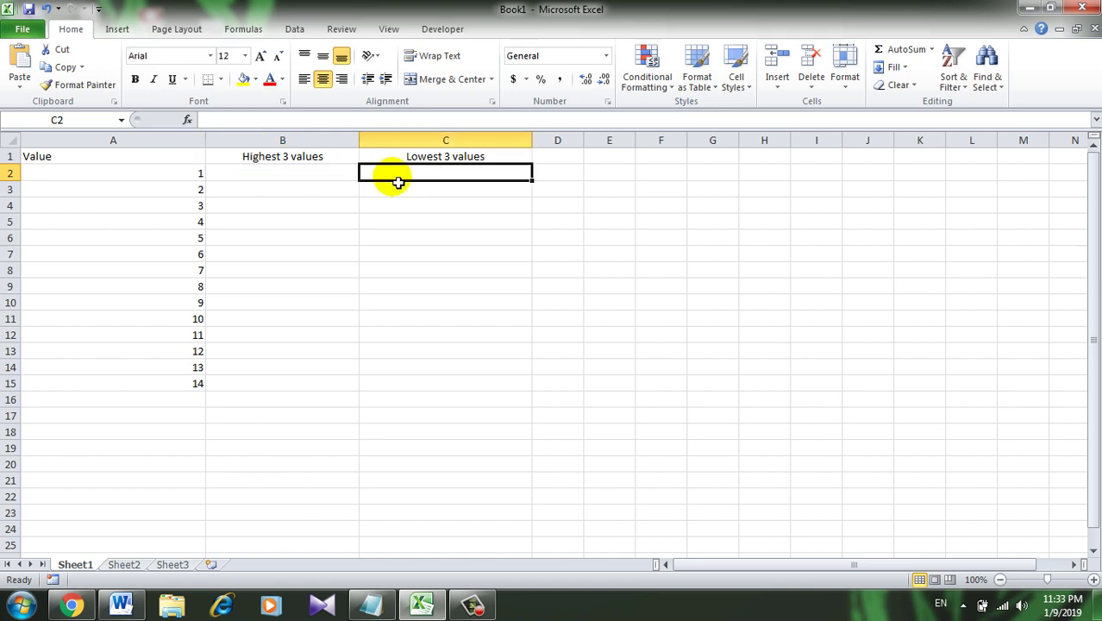
left_click(347, 176)
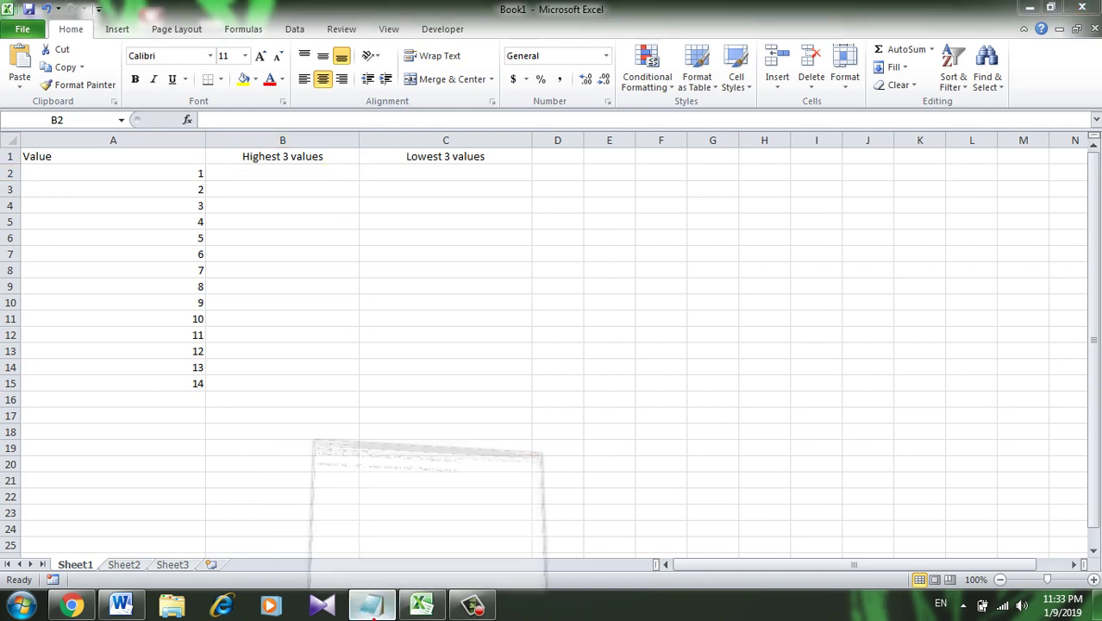
- Copy the LARGE formula from Notepad into B2 so it shows 14, 13, 12
left_click(371, 604)
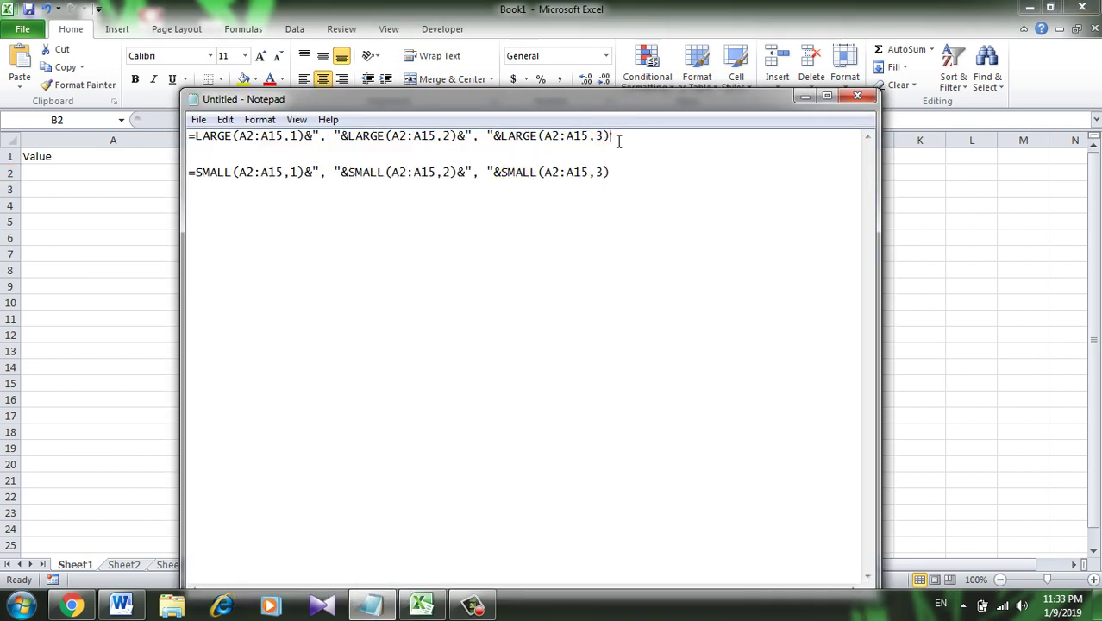
left_click_drag(610, 135, 195, 147)
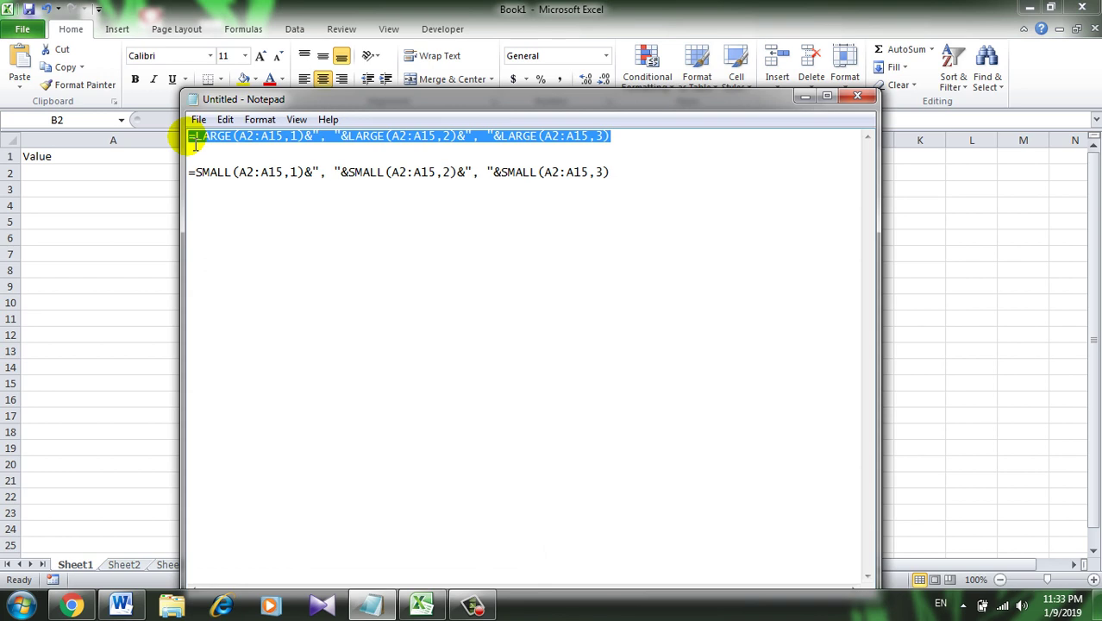
key("alt+Tab")
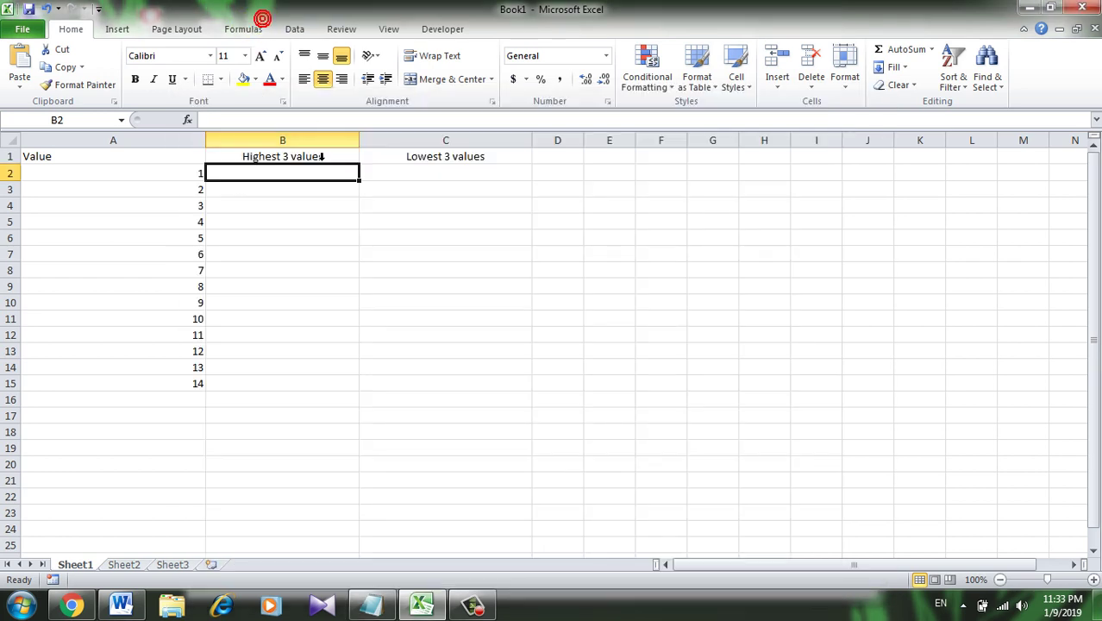
double_click(301, 178)
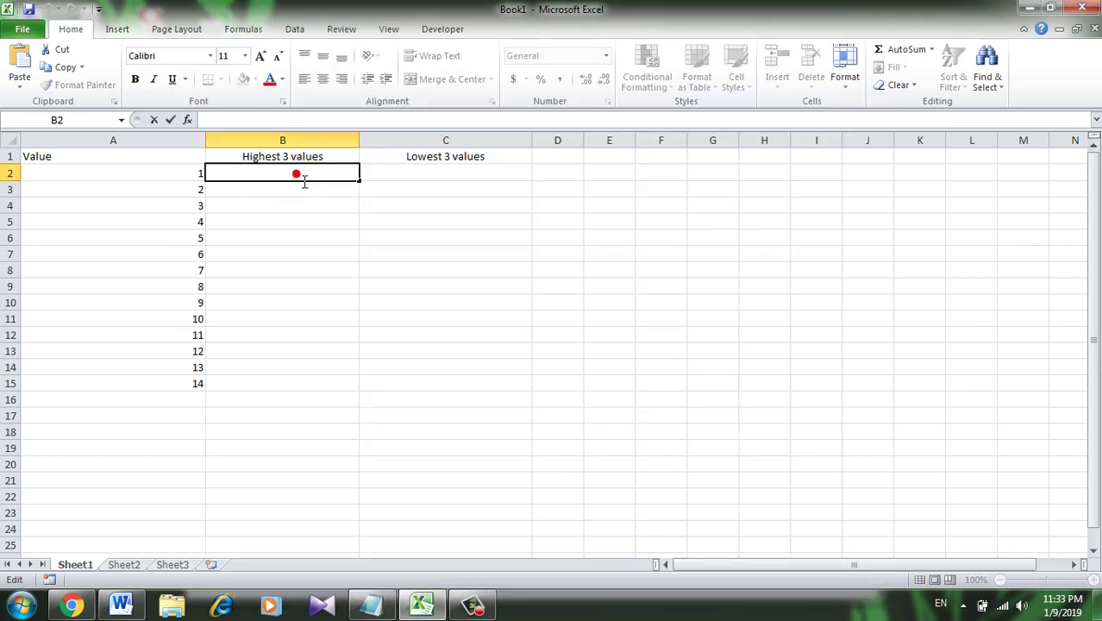
type("=LARGE(A2:A15,1)&\", \"&LARGE(A2:A15,2)&\", \"&LARGE(A2:A15,3)")
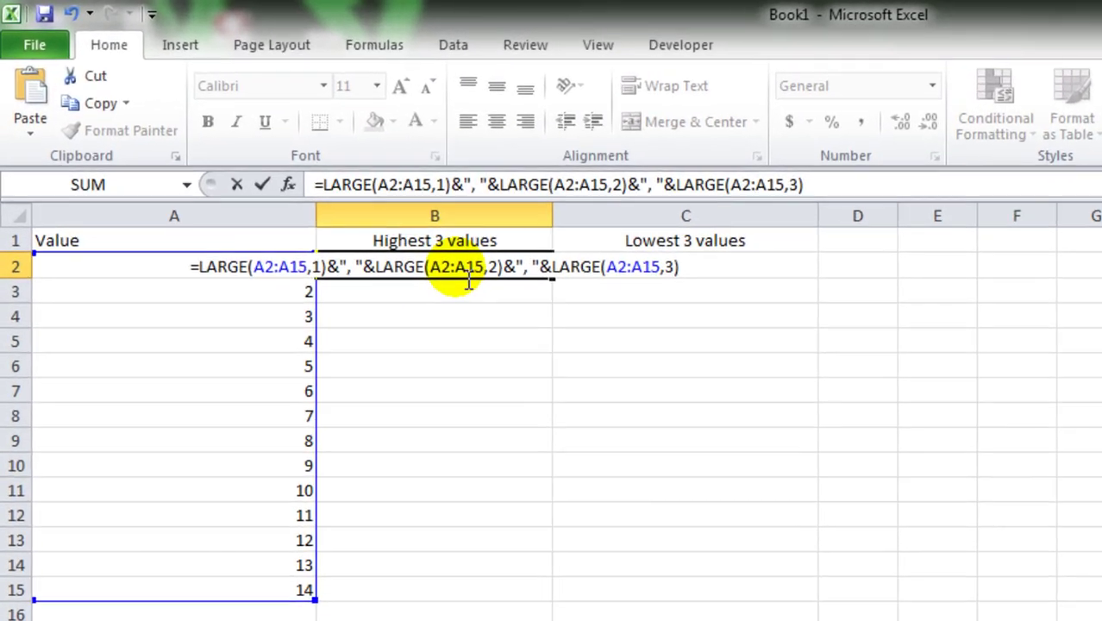
key("Return")
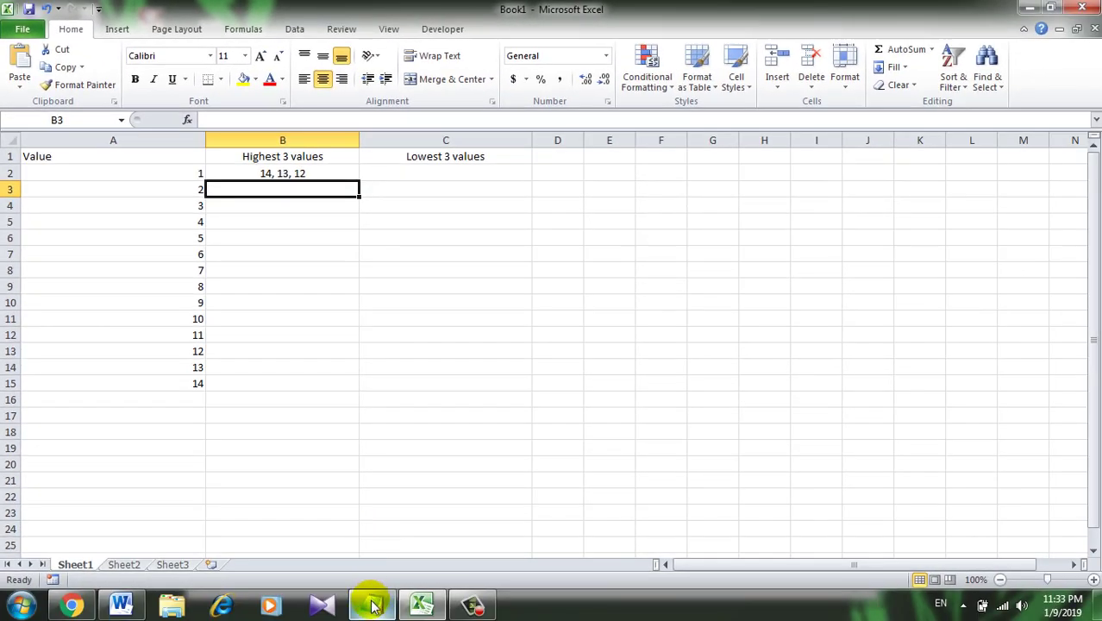
- Copy the SMALL formula from Notepad into C2 so it shows 1, 2, 3
left_click(371, 602)
mouse_move(610, 172)
left_mouse_down()
mouse_move(359, 207)
mouse_move(190, 172)
left_mouse_up()
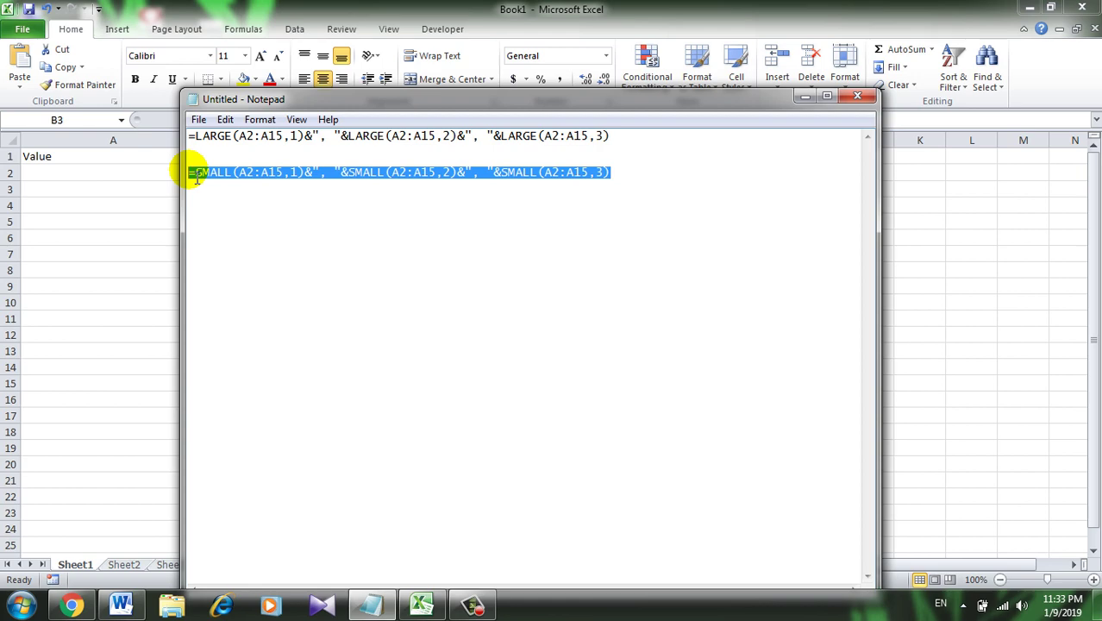
key("alt+Tab")
left_click(422, 175)
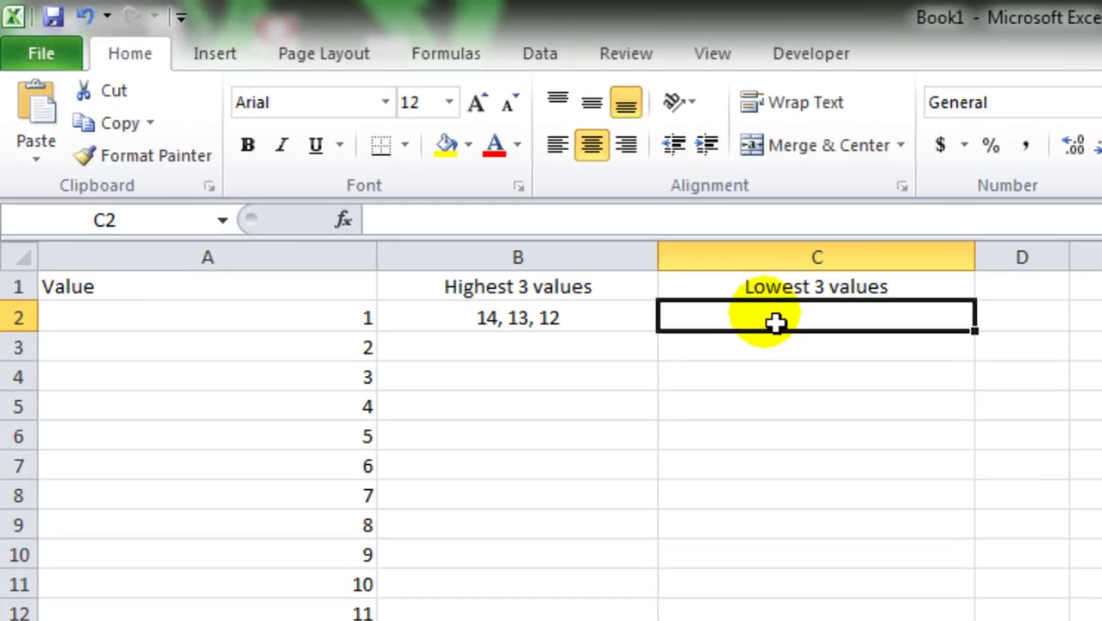
double_click(509, 212)
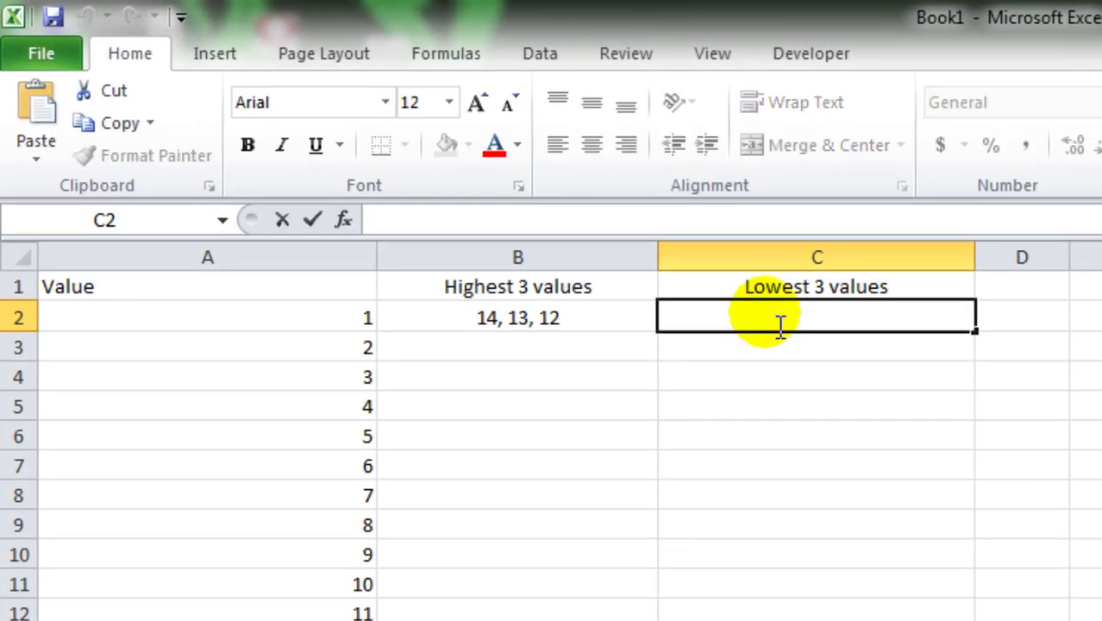
type("=SMALL(A2:A15,1)&\", \"&SMALL(A2:A15,2)&\", \"&SMALL(A2:A15,3)")
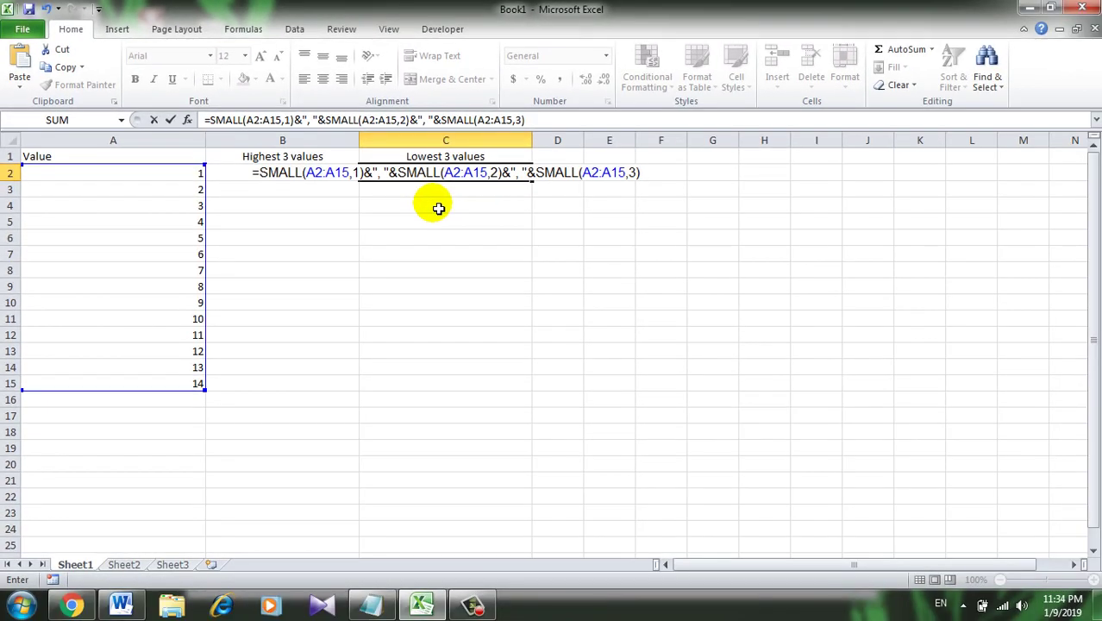
key("Return")
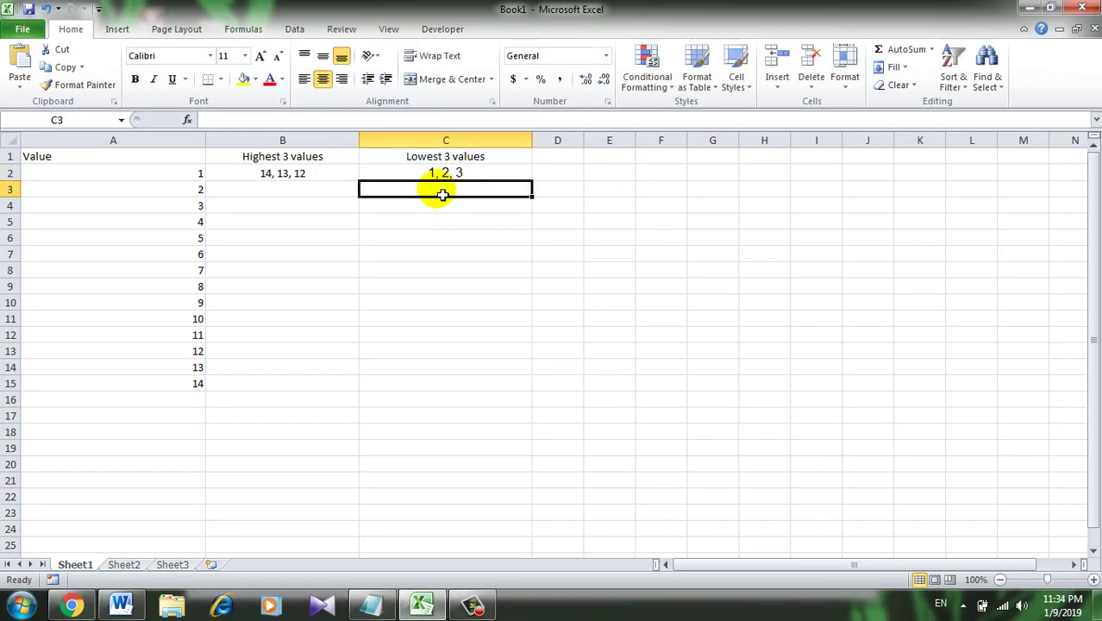
left_click(371, 605)
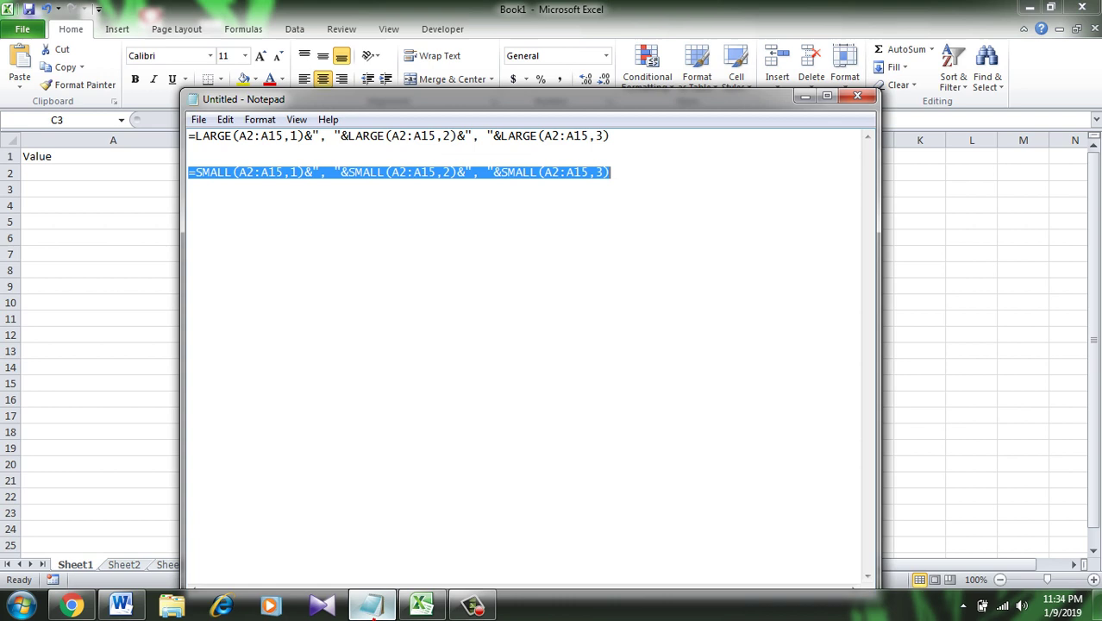
left_click_drag(240, 138, 284, 139)
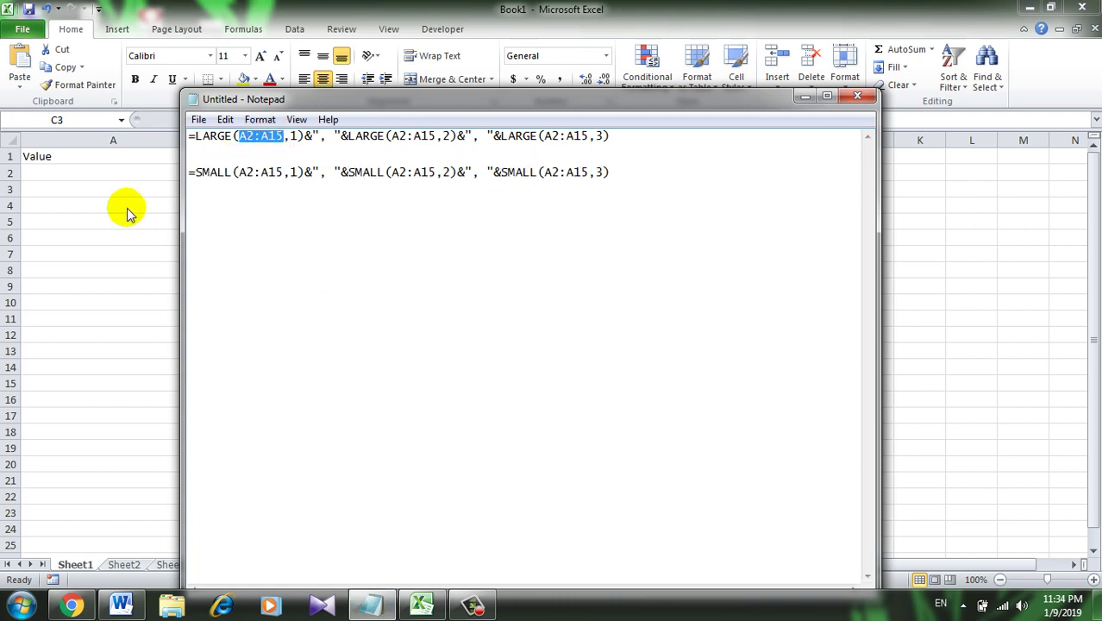
left_click(112, 172)
left_click_drag(112, 172, 127, 382)
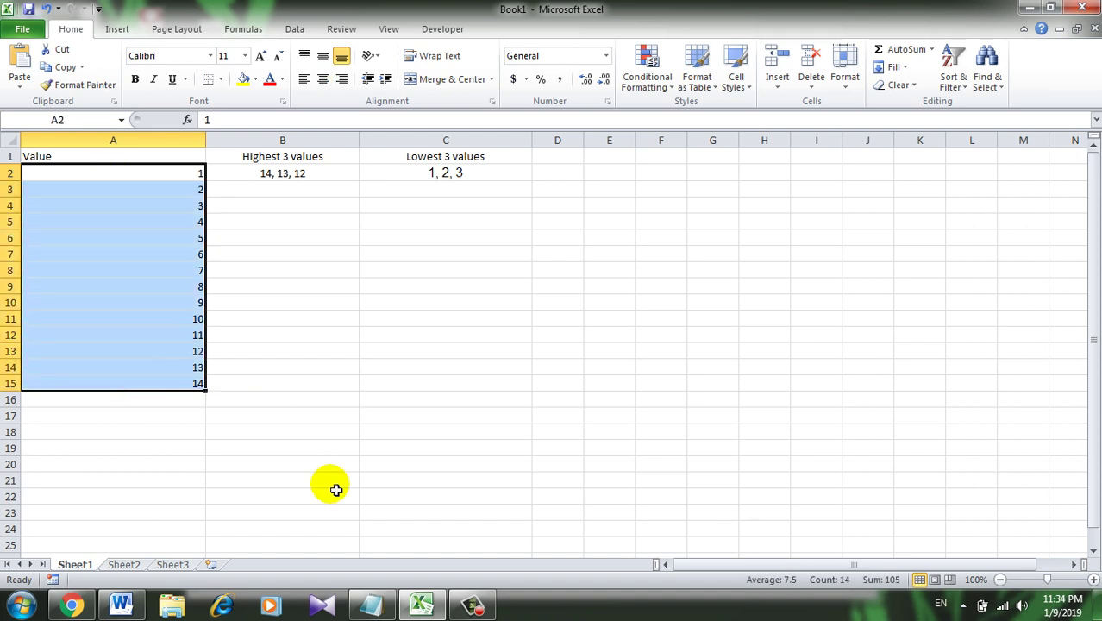
left_click(366, 605)
left_click(614, 138)
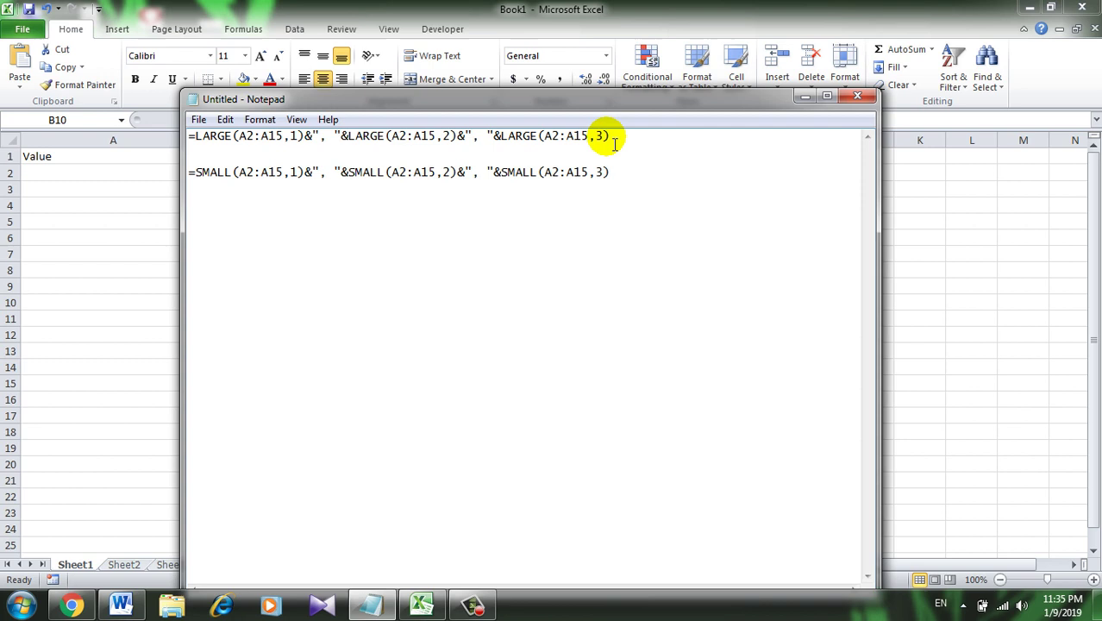
- In Notepad, append a fourth LARGE term with rank 4 to the first formula
left_click_drag(605, 136, 545, 138)
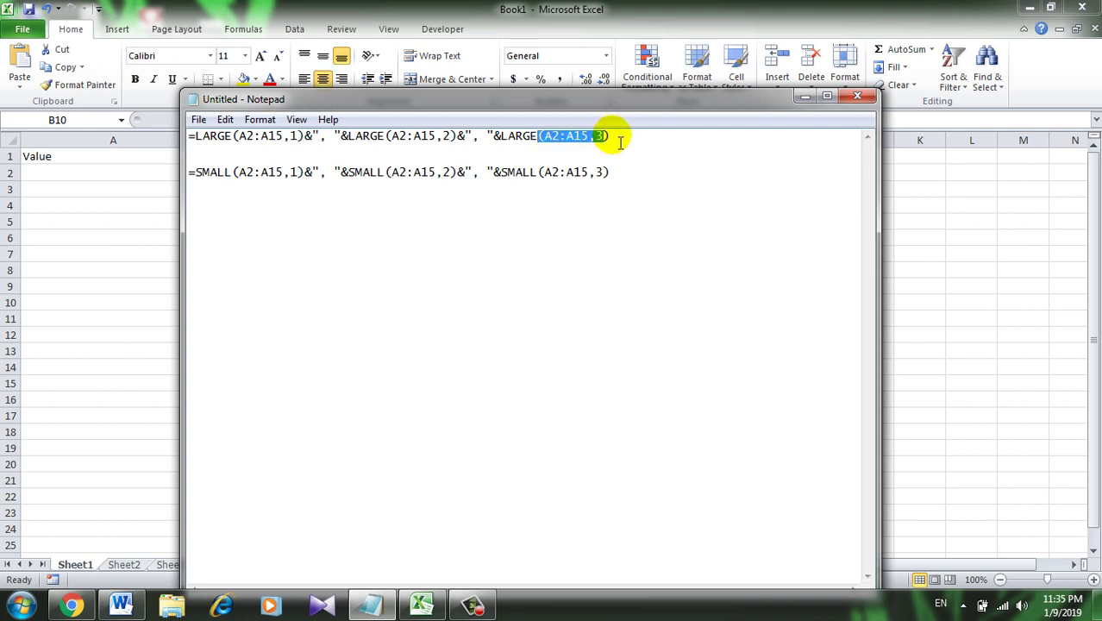
left_click_drag(613, 138, 466, 138)
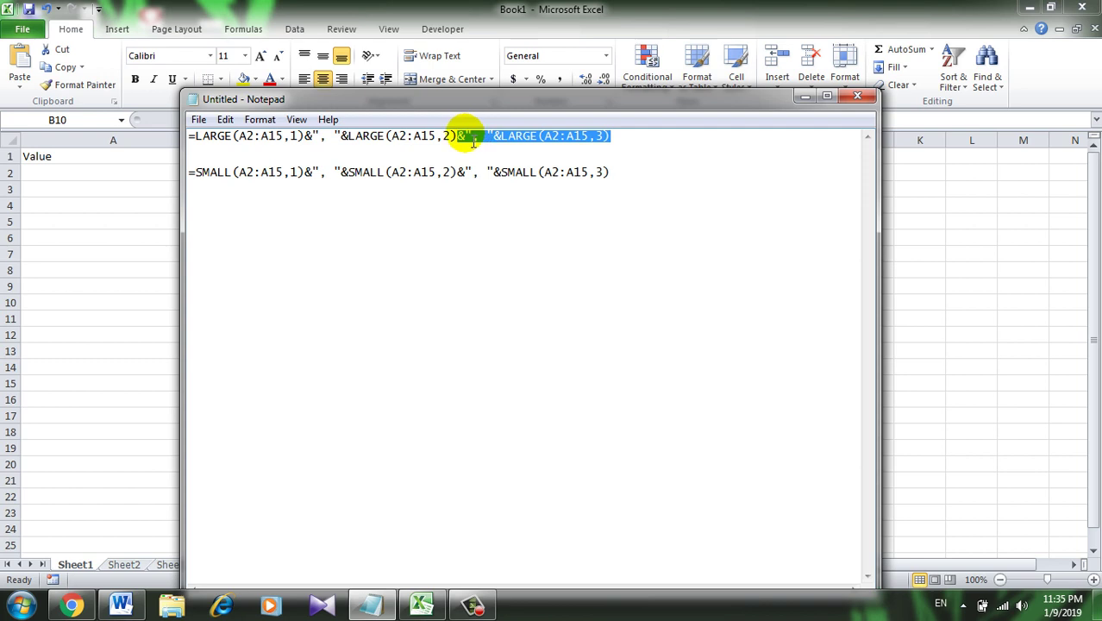
left_click(635, 138)
type("&\", \"&LARGE(A2:A15,3)")
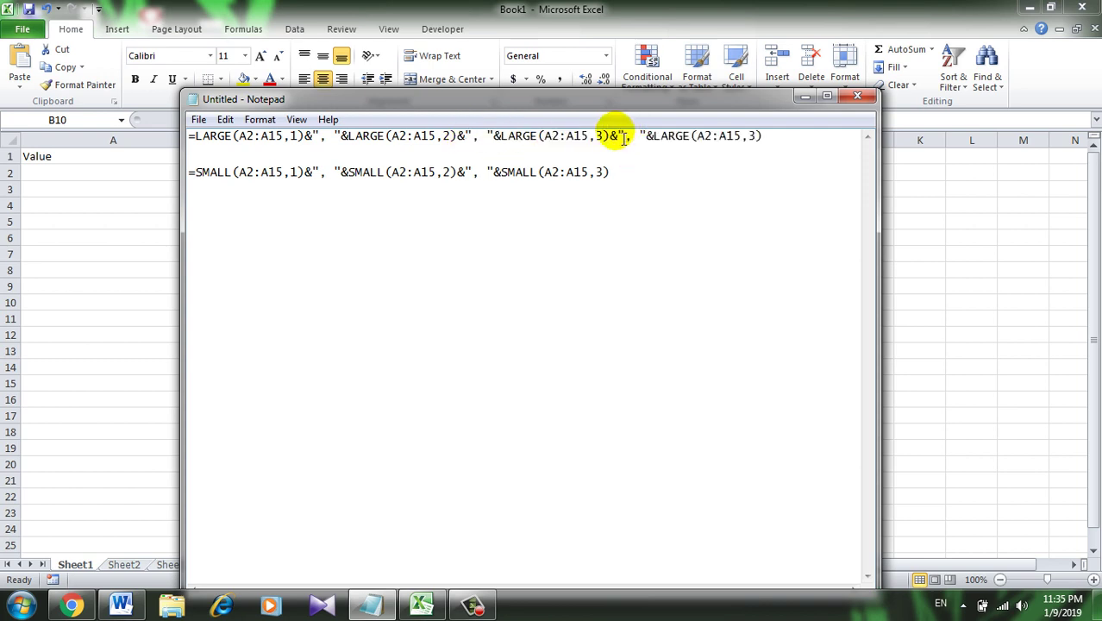
left_click(748, 138)
double_click(750, 138)
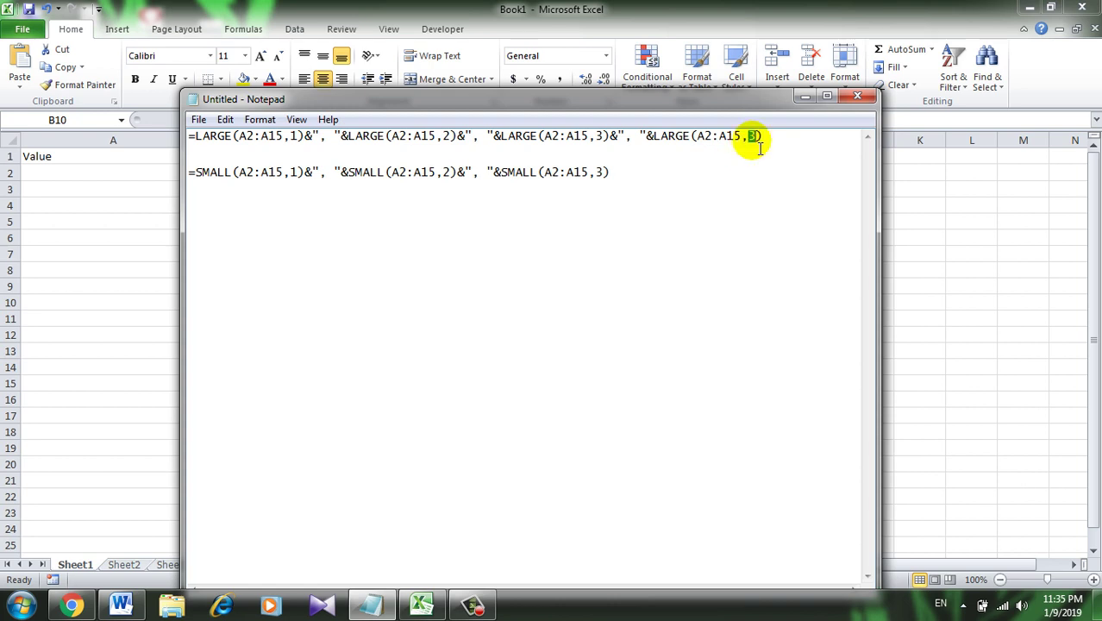
type("4")
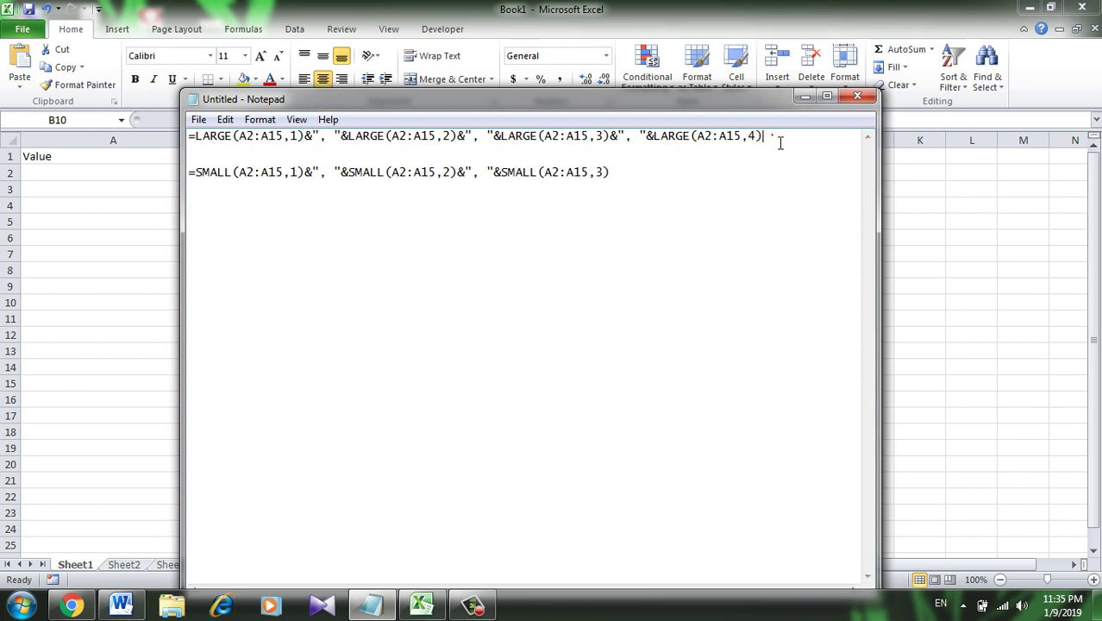
- Put the four-term LARGE formula into B3 so it shows 14, 13, 12, 11
left_click_drag(770, 136, 357, 137)
left_click(191, 138)
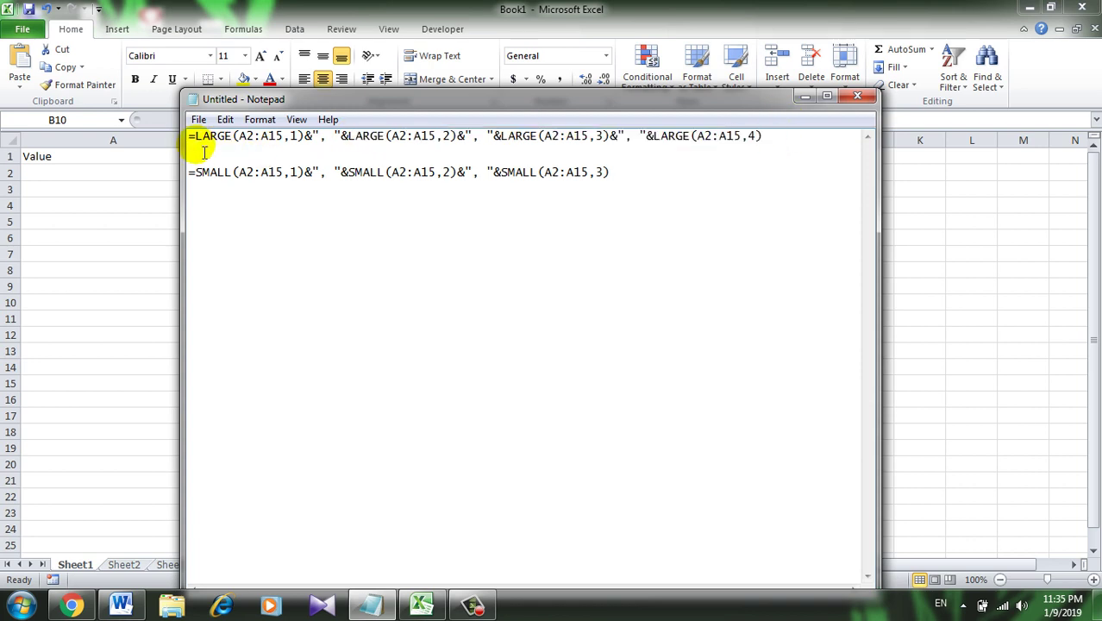
key("shift+End")
key("ctrl+c")
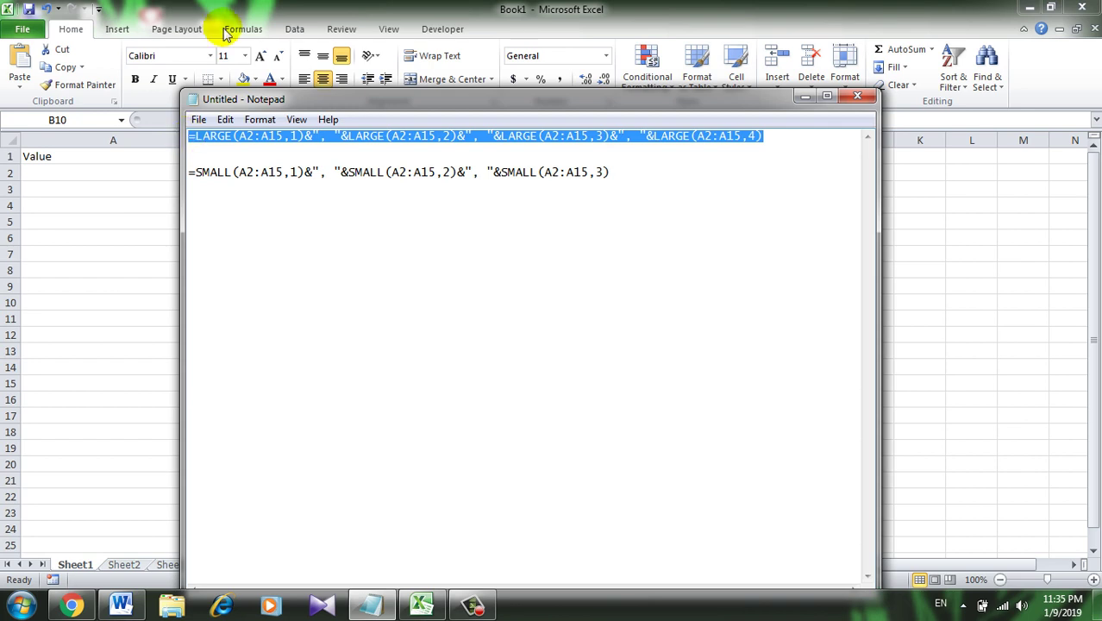
left_click(329, 8)
left_click(305, 190)
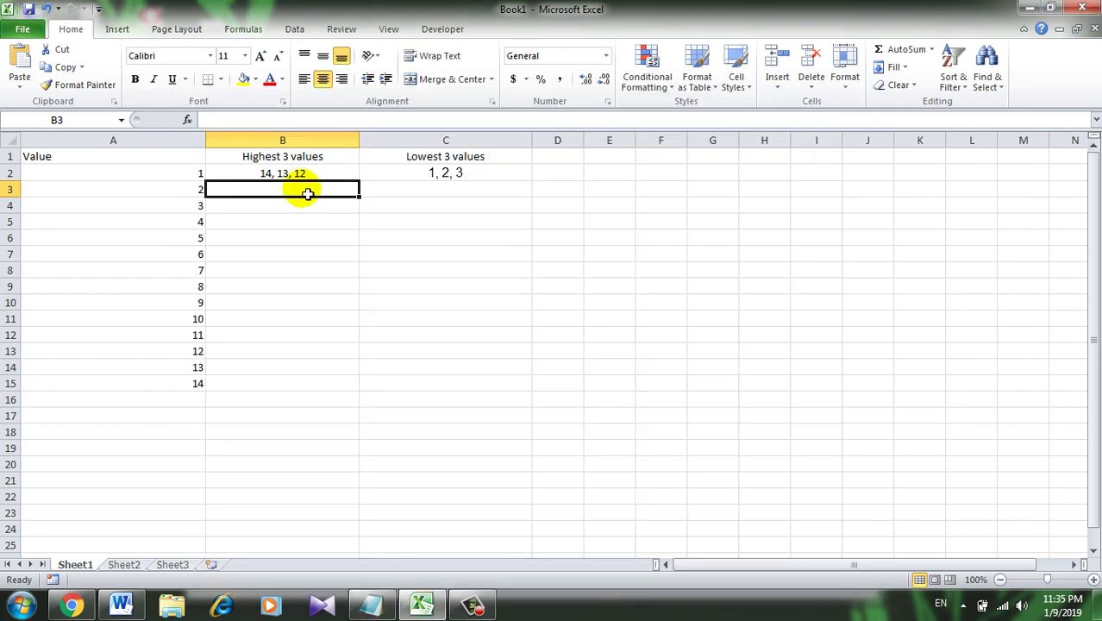
double_click(309, 193)
key("ctrl+v")
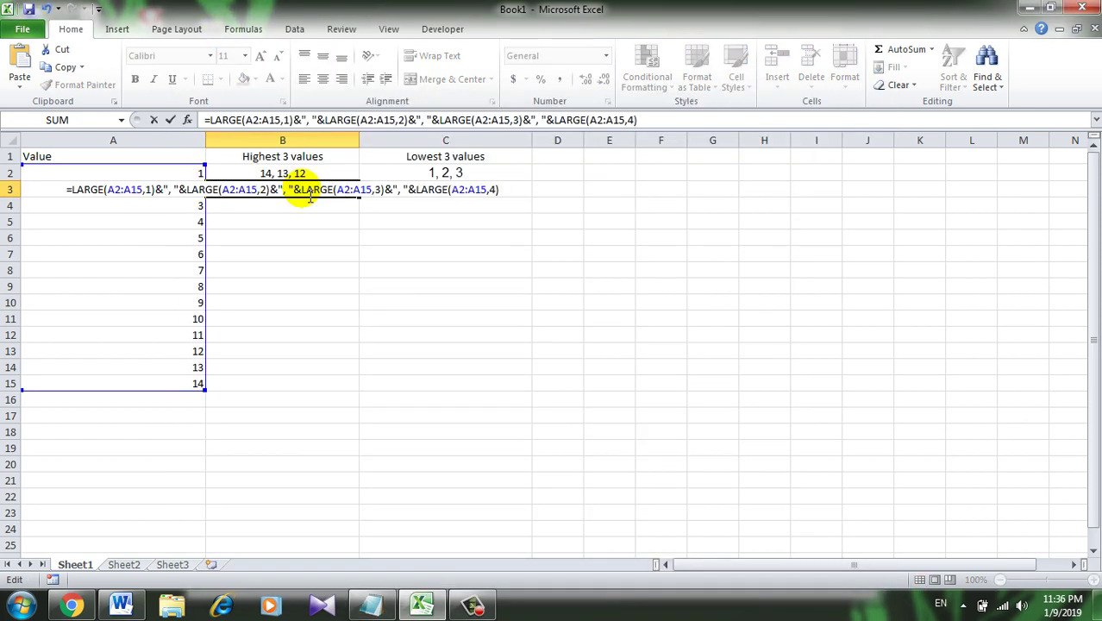
key("Return")
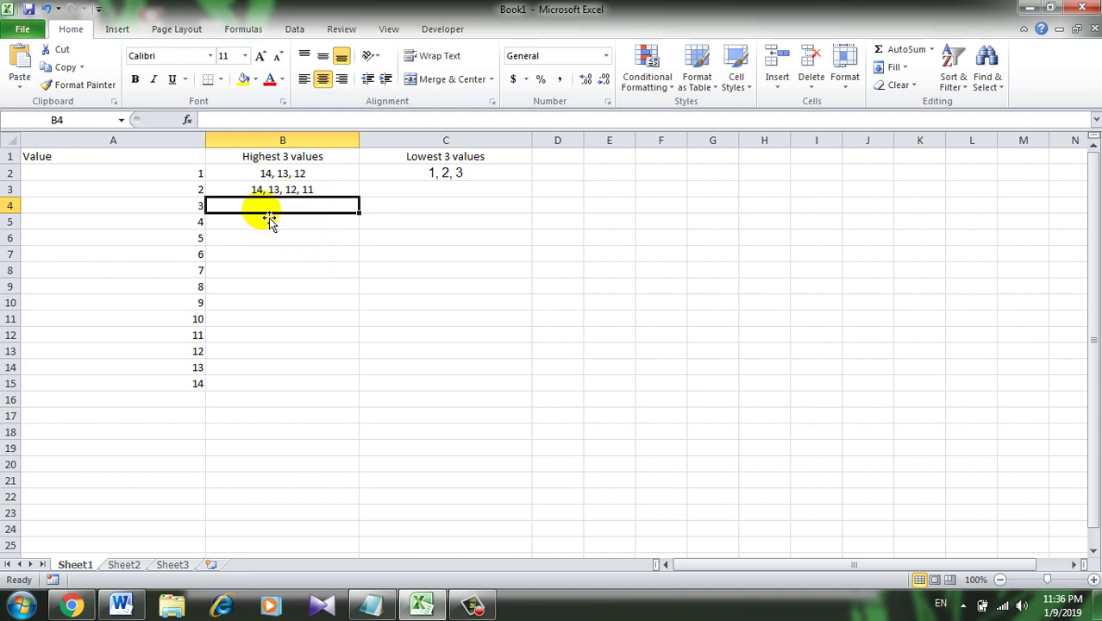